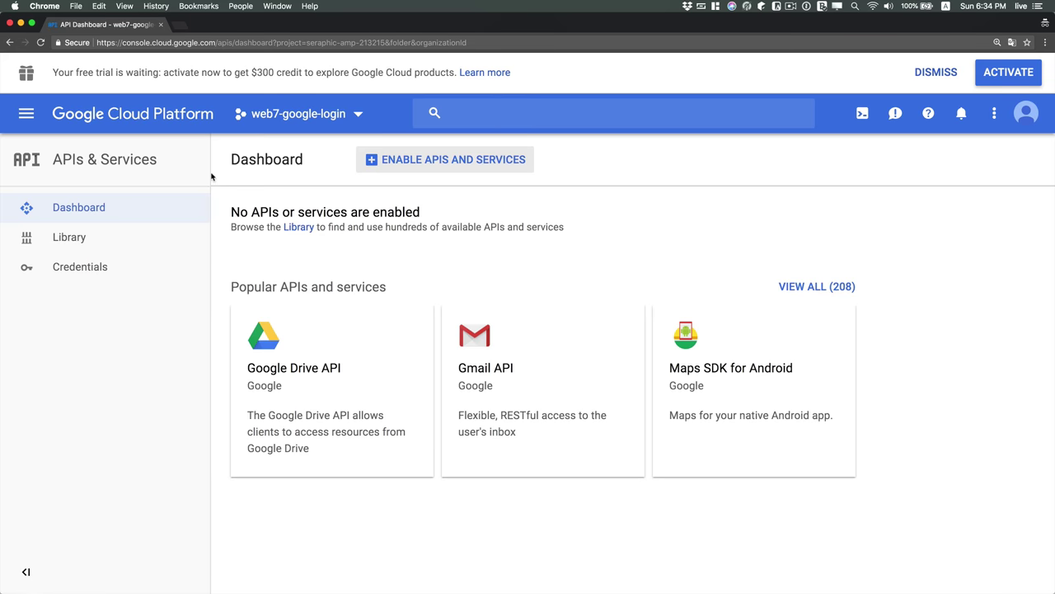
- Create a new Google Cloud project named web3-gg-fi
left_click(277, 116)
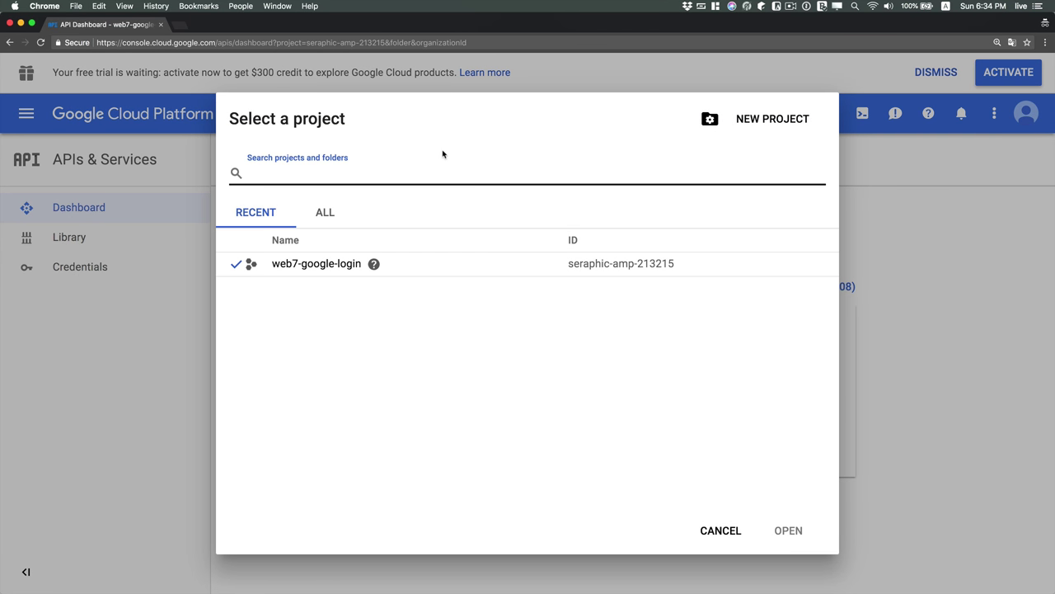
left_click(788, 120)
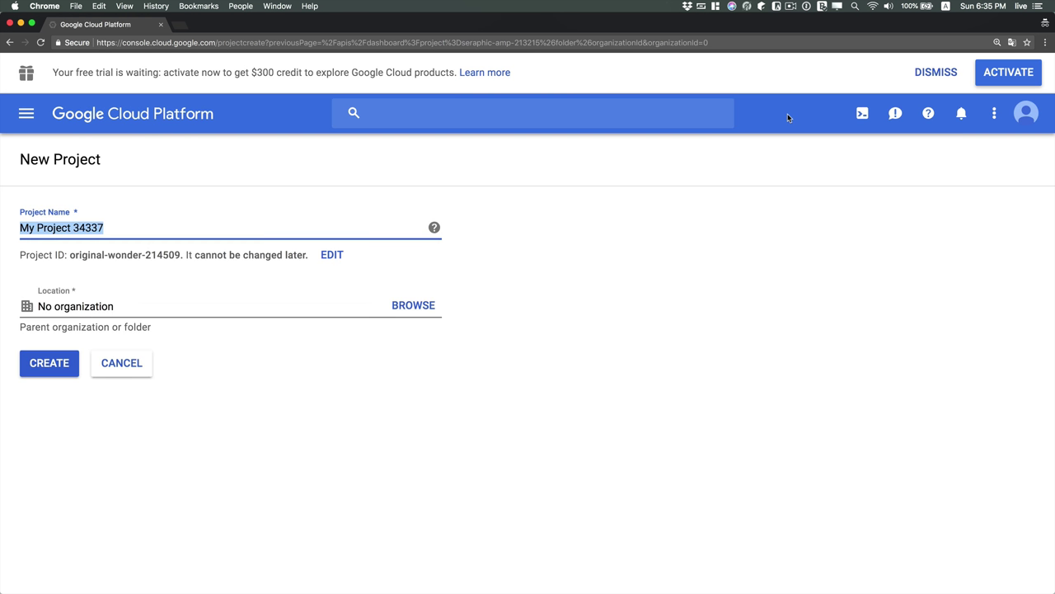
type("web3-")
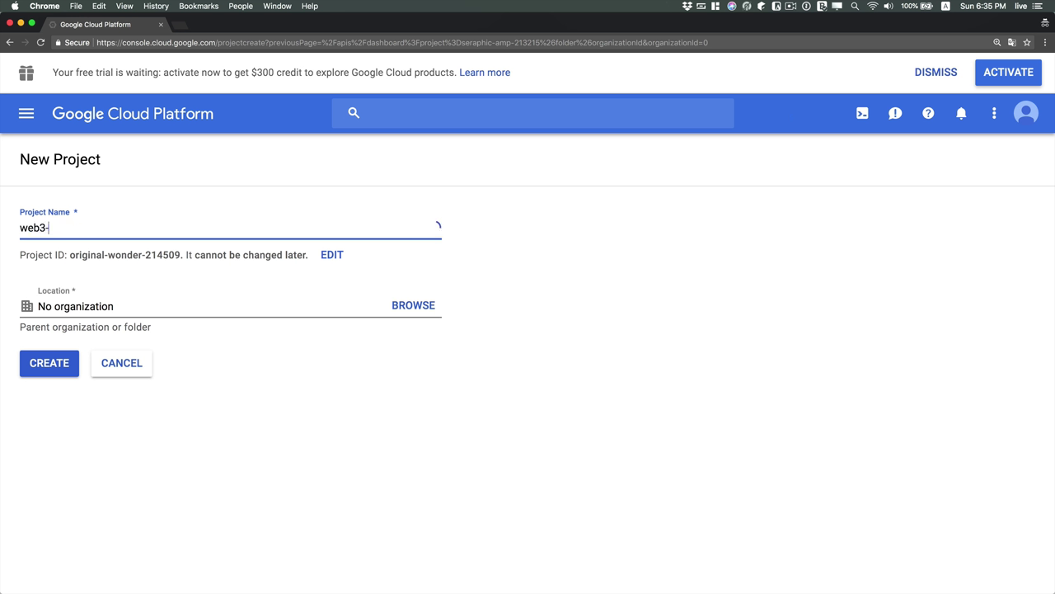
type("gg")
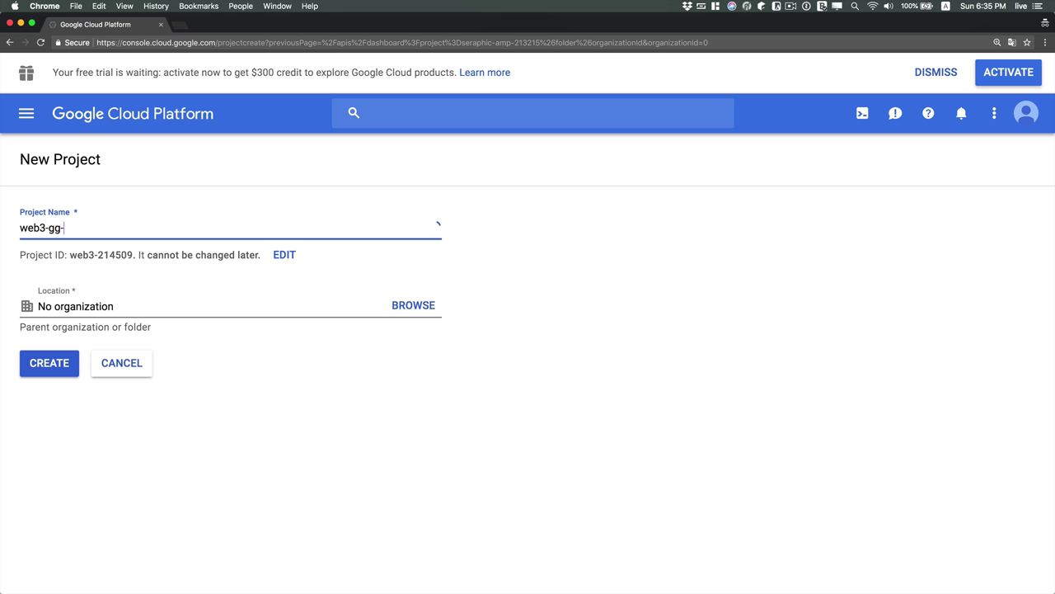
type("-fi")
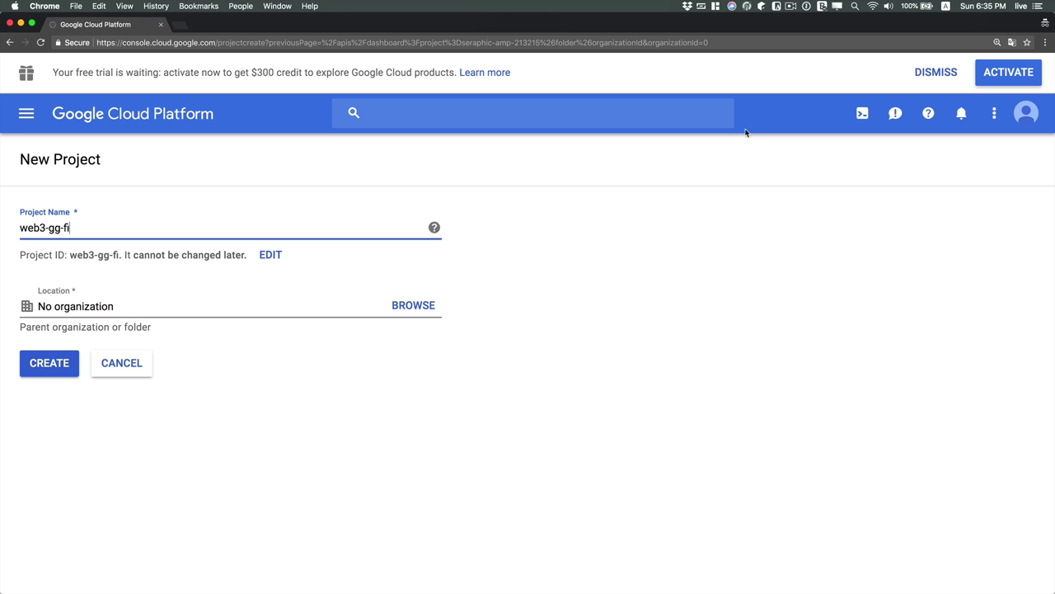
left_click(52, 370)
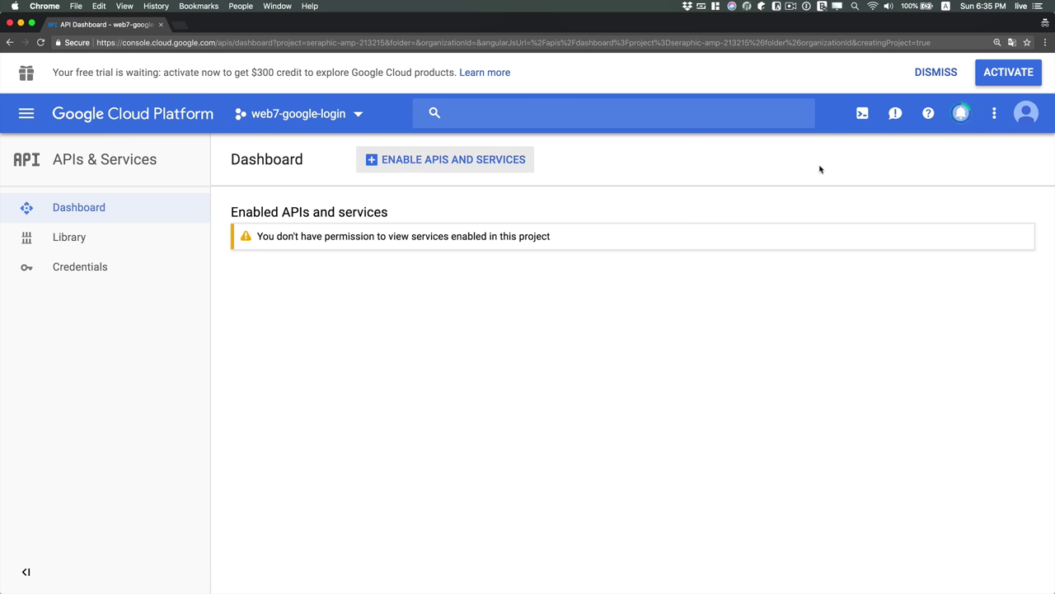
- Switch to the newly created web3-gg-fi project and open the Credentials page of its APIs & Services
left_click(961, 115)
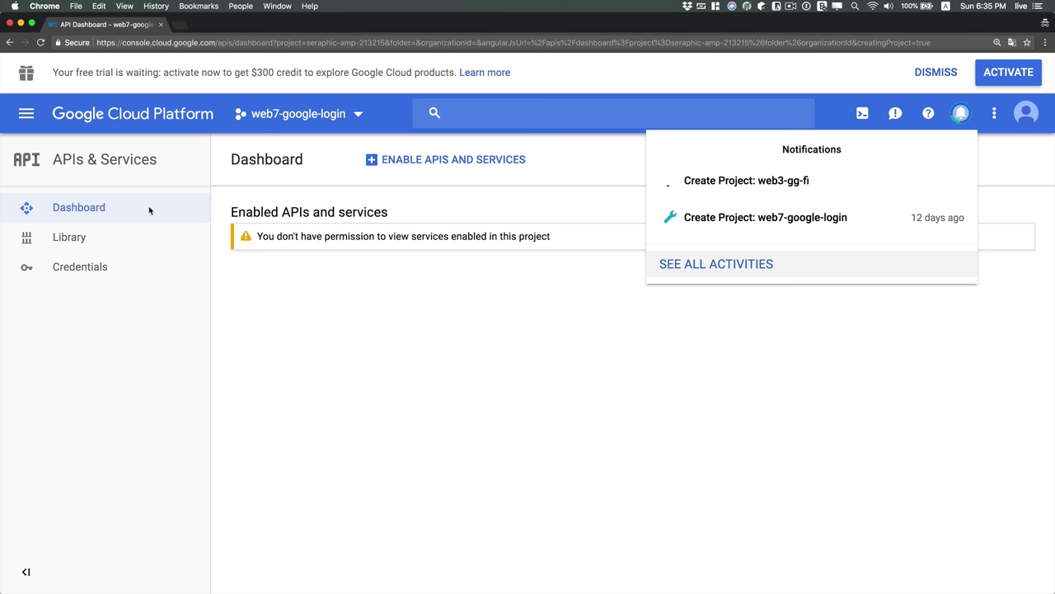
left_click(736, 195)
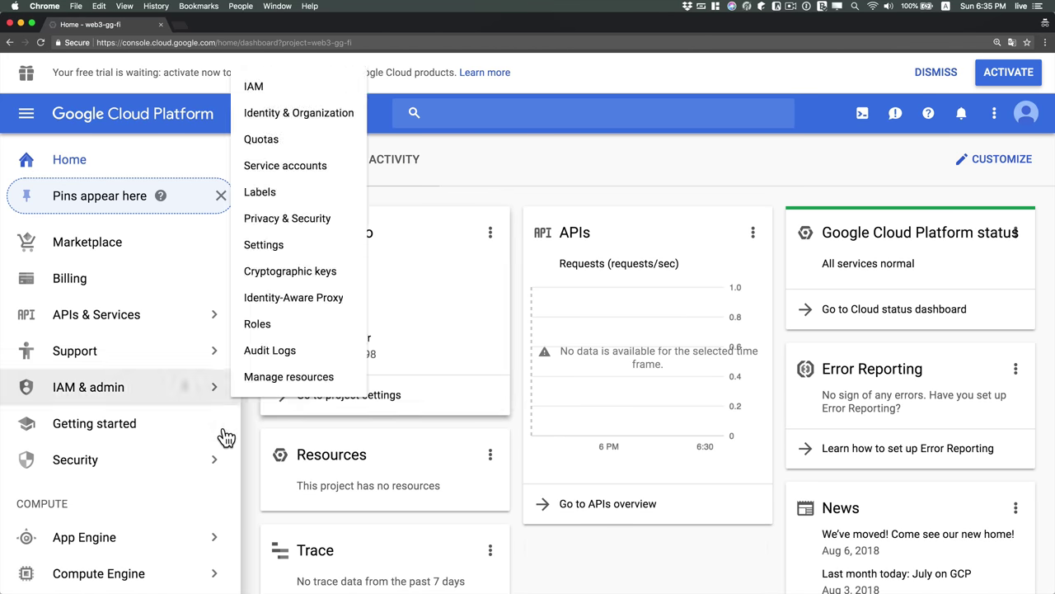
scroll(219, 437, "down", 12)
scroll(437, 439, "down", 6)
scroll(436, 439, "up", 6)
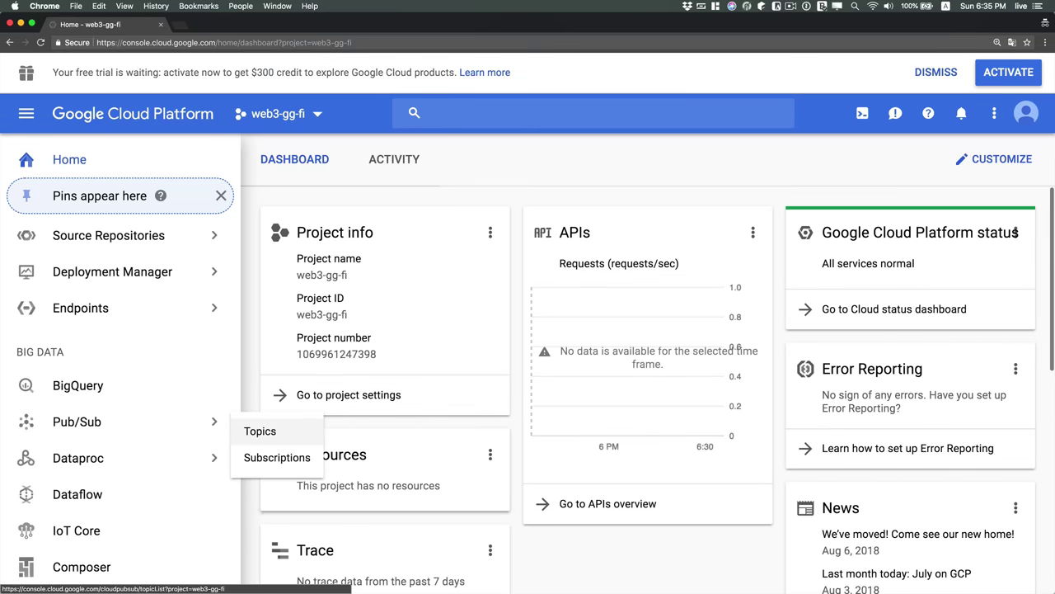
scroll(165, 352, "up", 12)
scroll(167, 354, "up", 10)
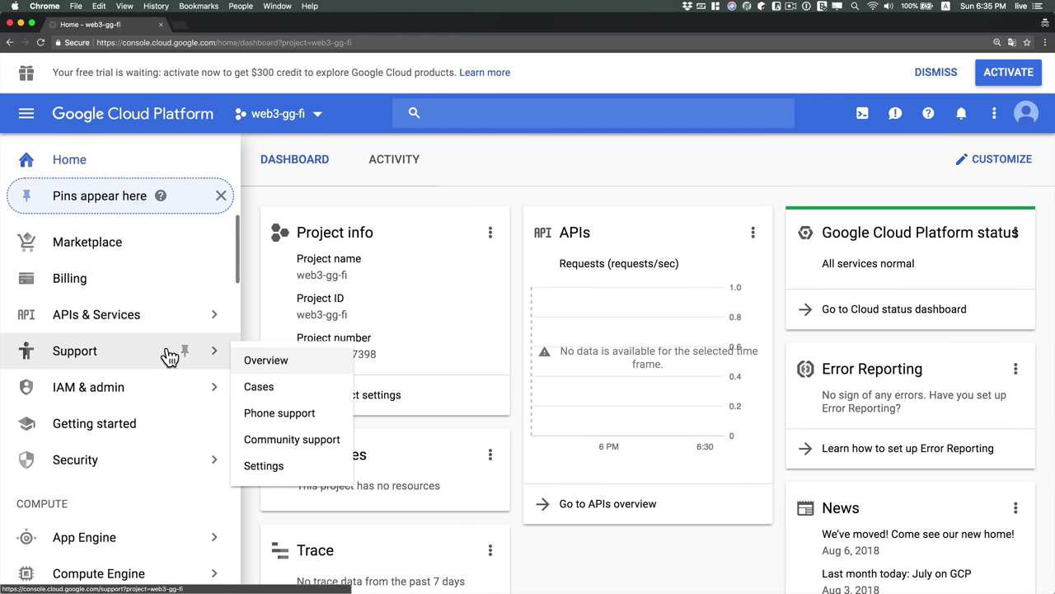
mouse_move(131, 321)
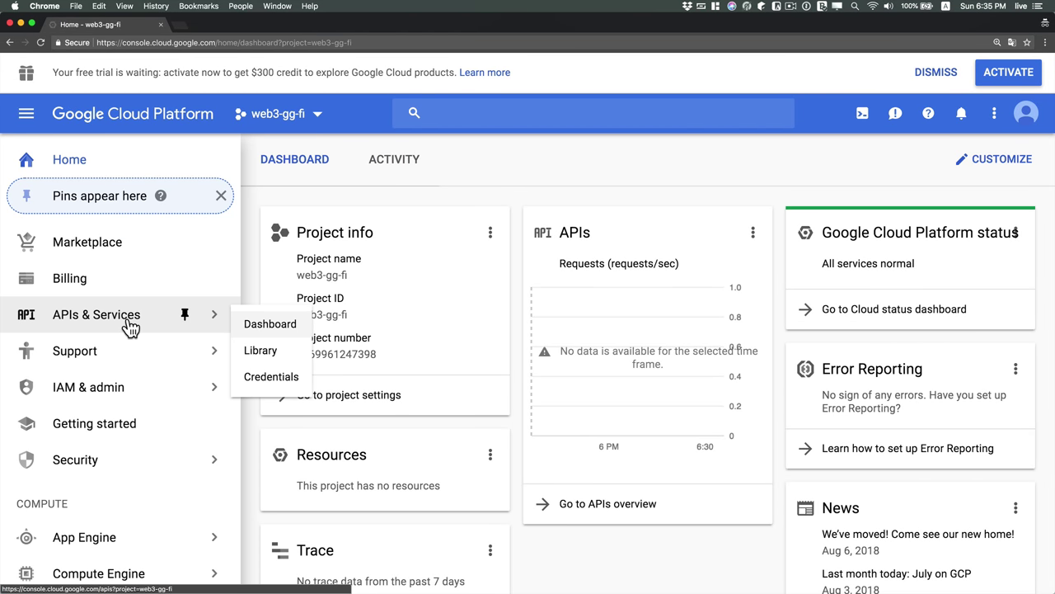
left_click(131, 325)
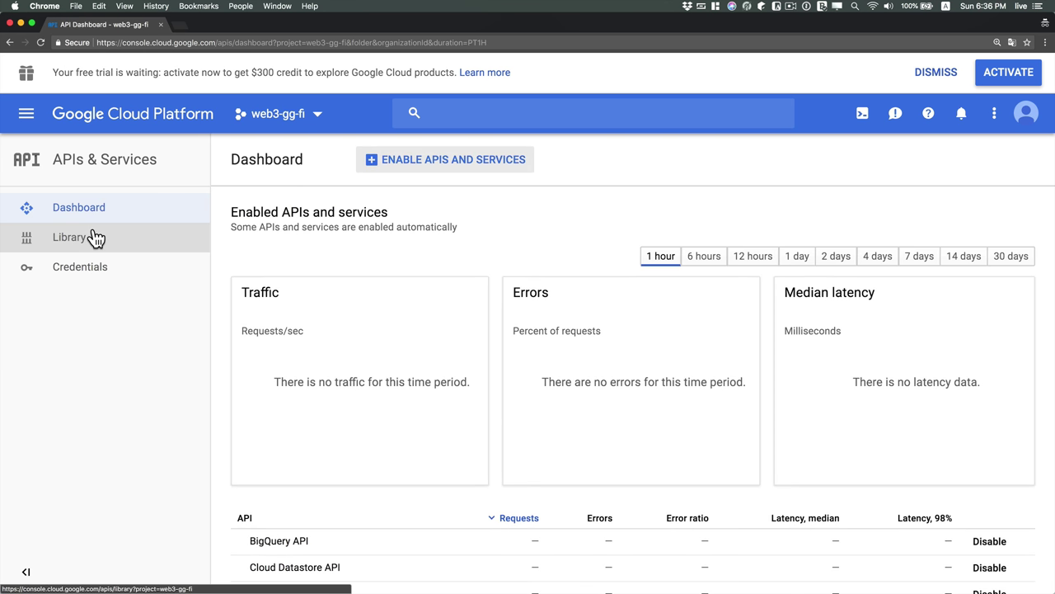
left_click(99, 285)
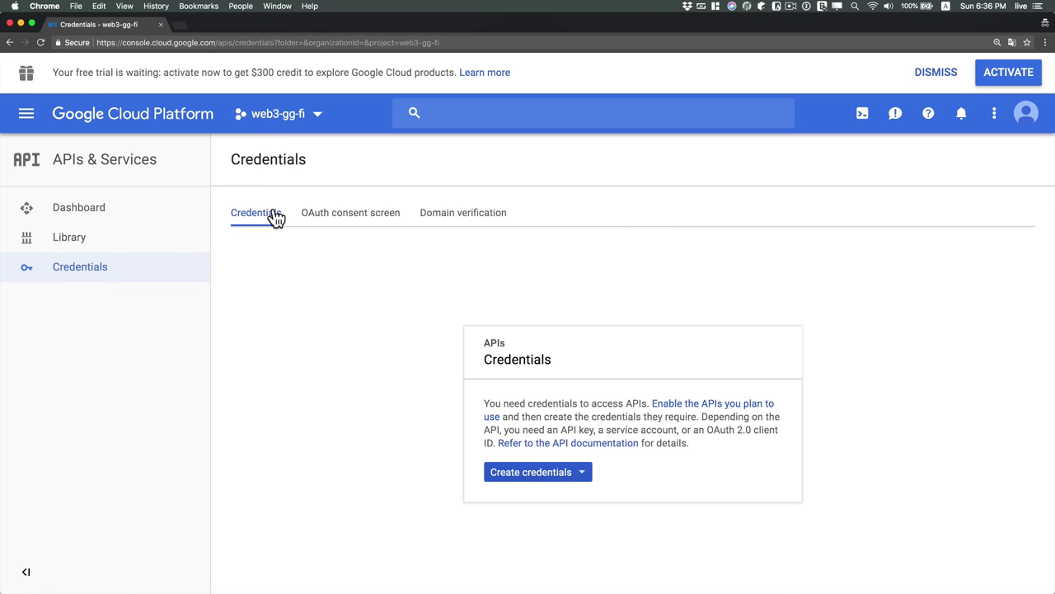
- Set the product name shown to users on the OAuth consent screen to "web3 gg fi"
left_click(334, 222)
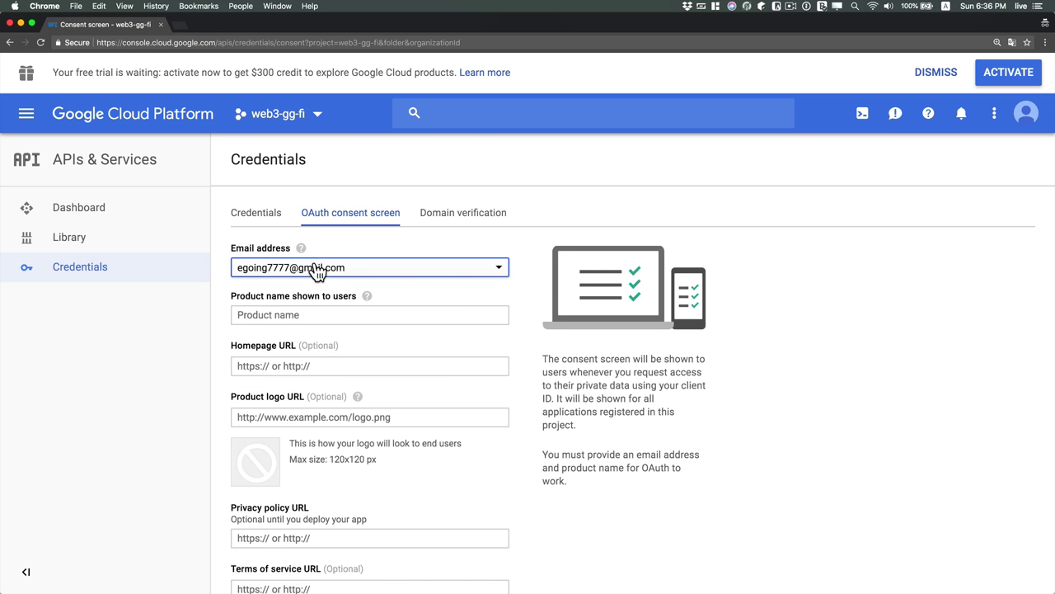
left_click(312, 316)
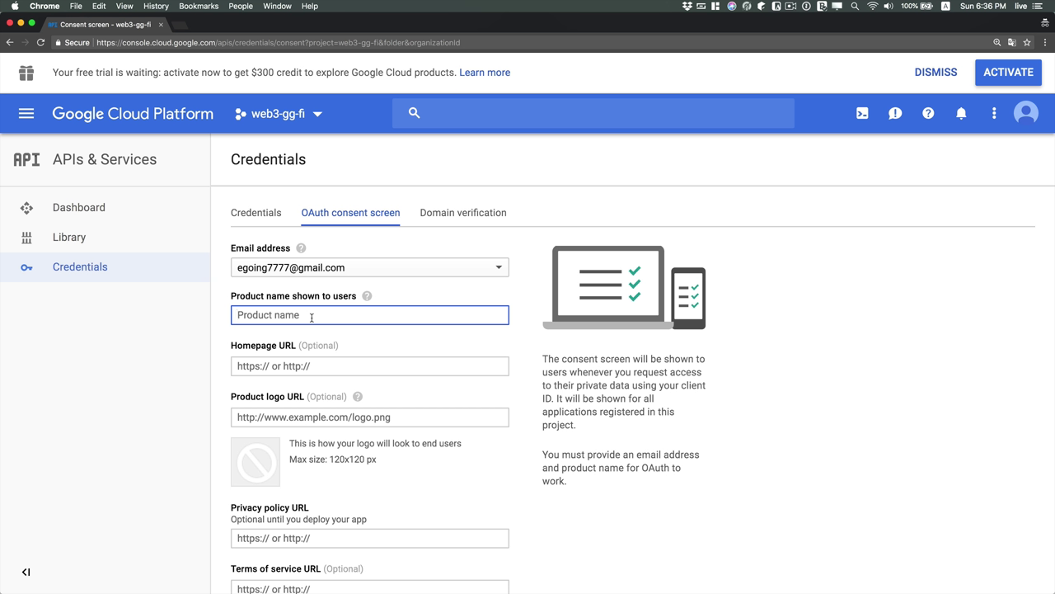
type("web3 gg")
key("BackSpace")
type("fi")
left_click(311, 361)
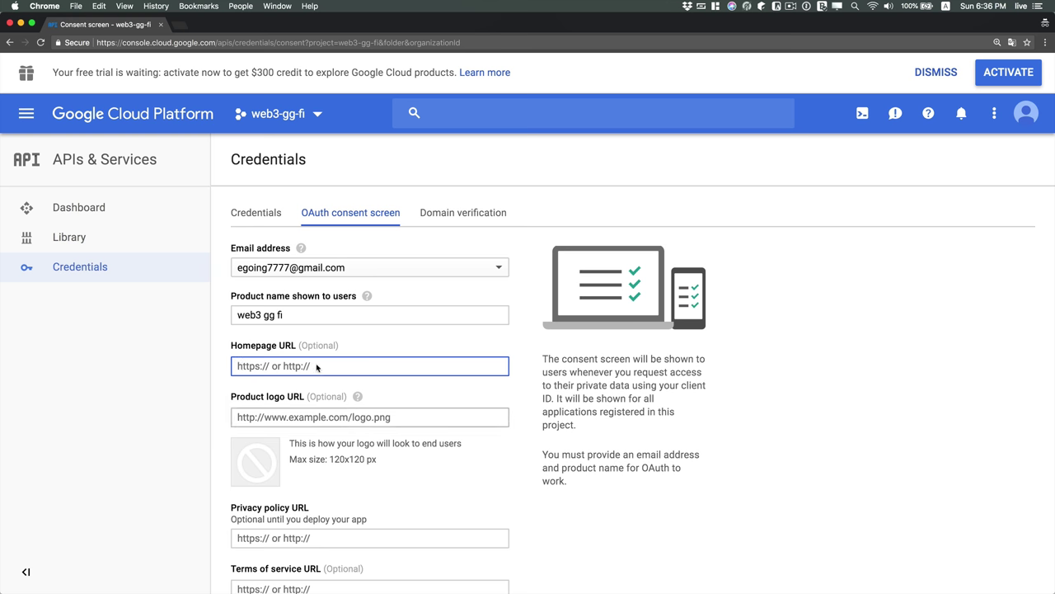
scroll(313, 475, "down", 1)
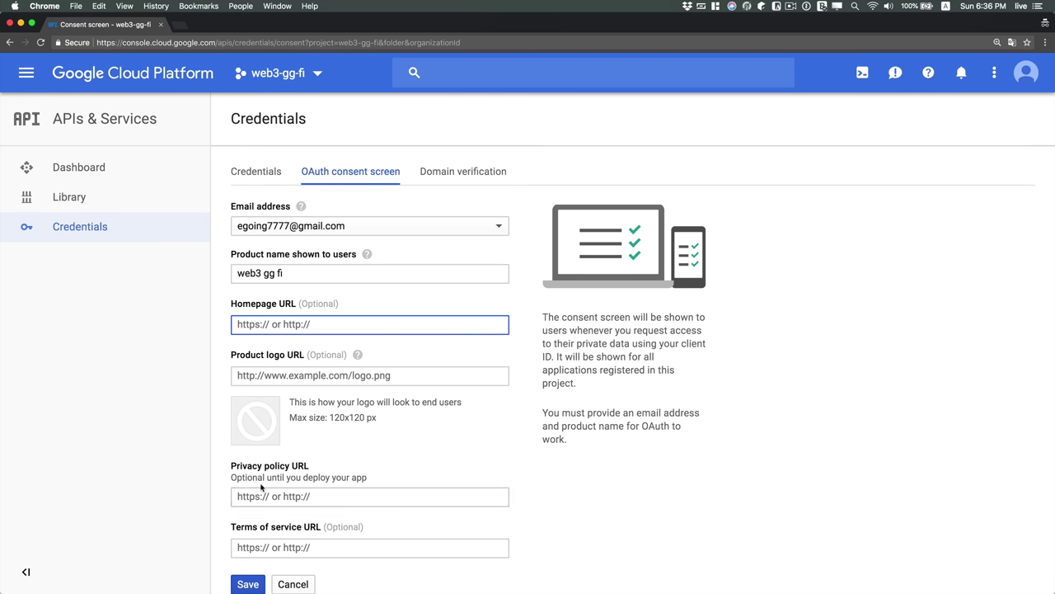
left_click(310, 495)
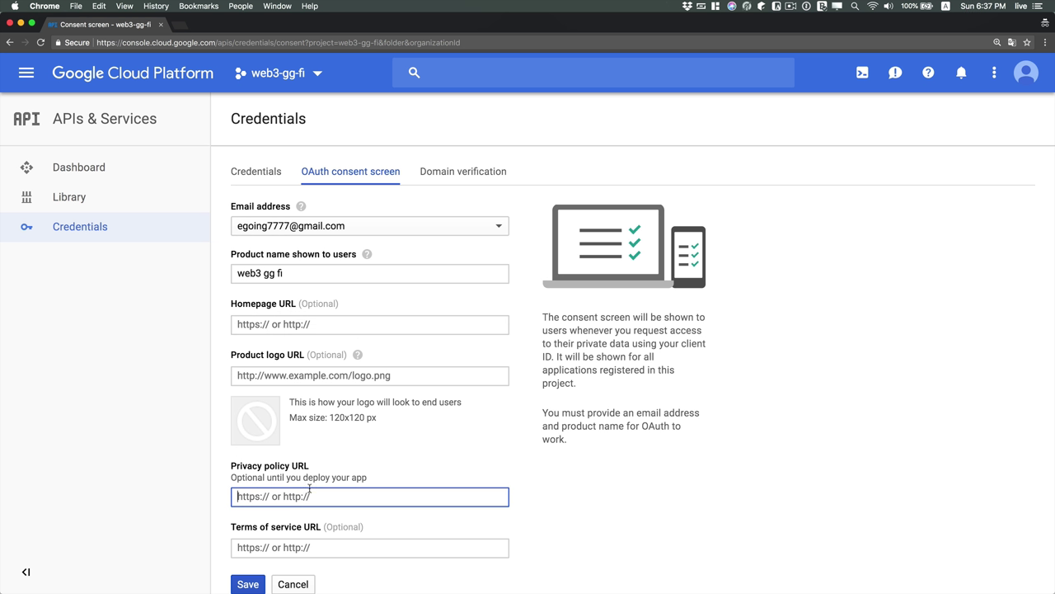
type("http:/")
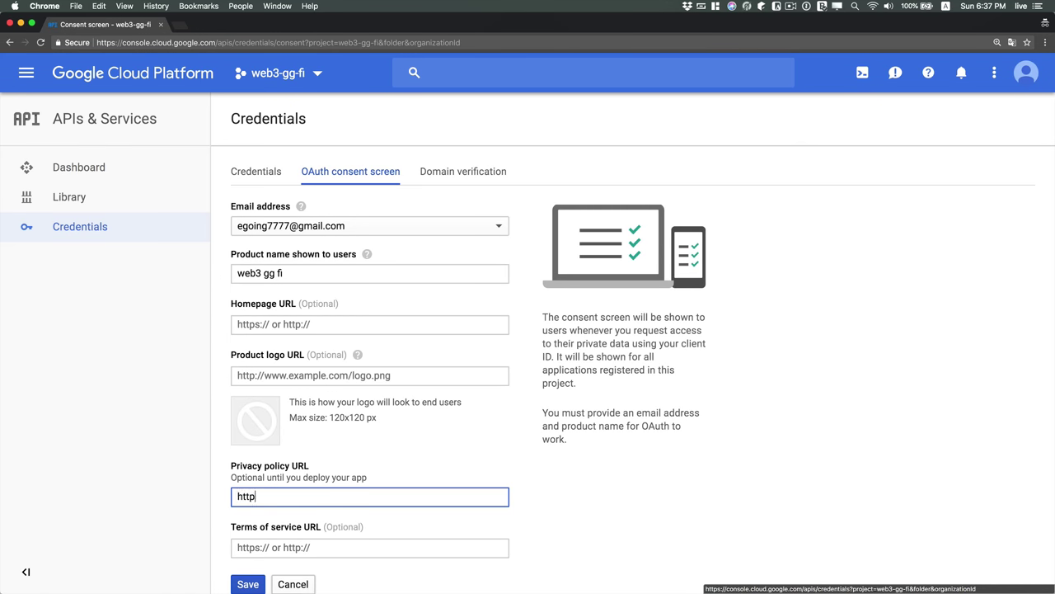
key("BackSpace")
key("BackSpace")
type("/")
key("BackSpace")
type("://localhost:3")
key("BackSpace")
key("BackSpace")
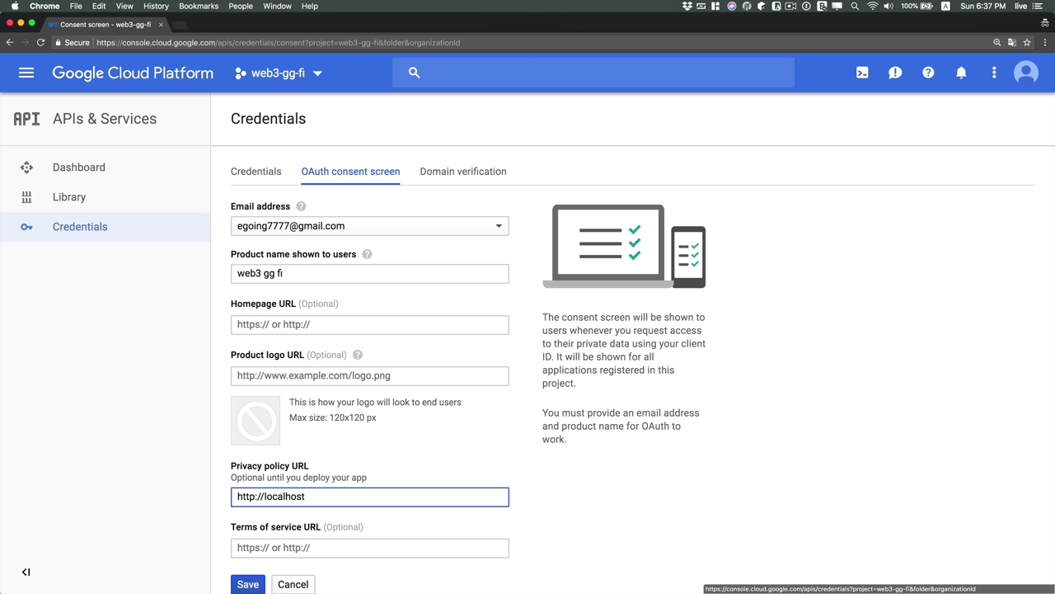
left_click(248, 584)
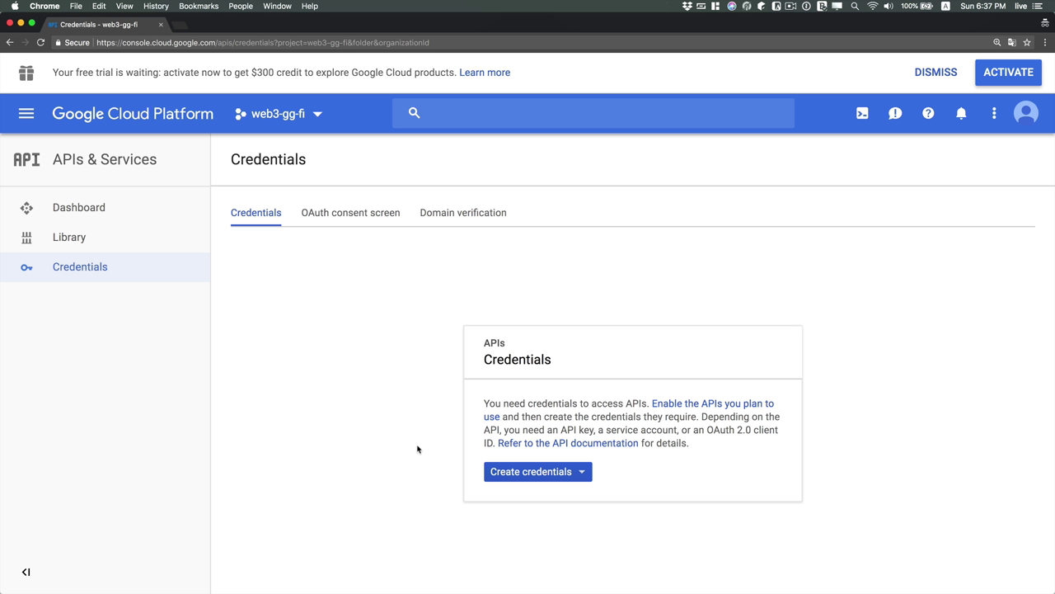
- Start a new OAuth client ID credential with Web application as its application type
left_click(528, 483)
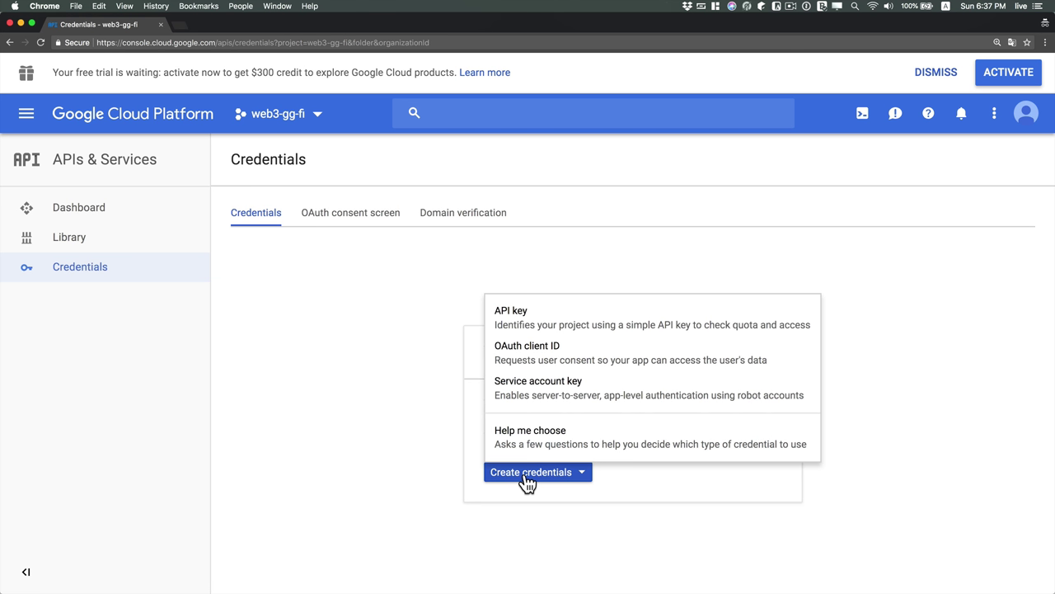
left_click(532, 355)
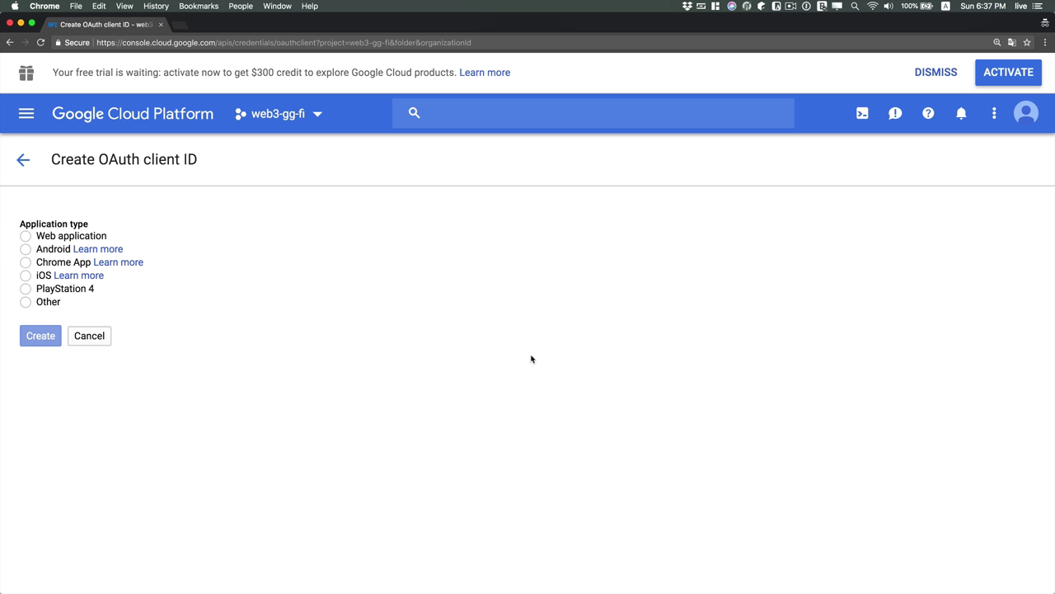
left_click(104, 239)
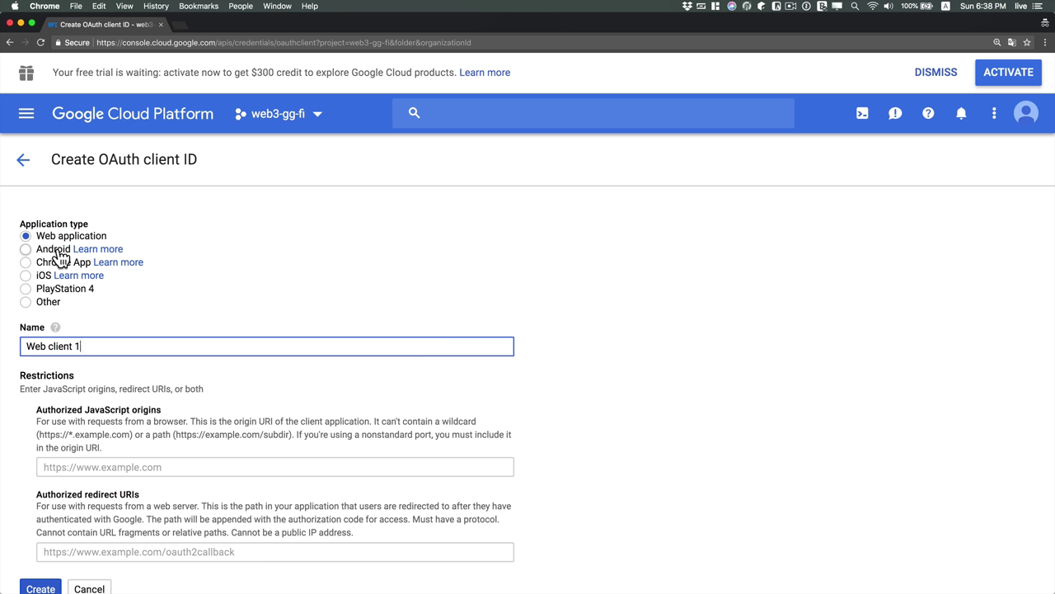
triple_click(94, 344)
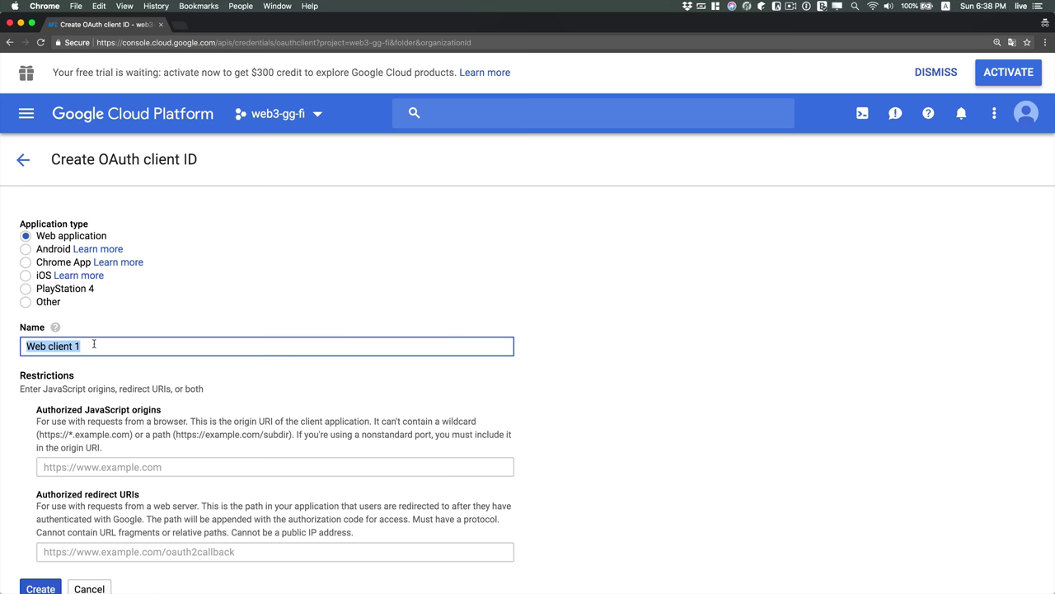
left_click(94, 345)
scroll(108, 413, "down", 1)
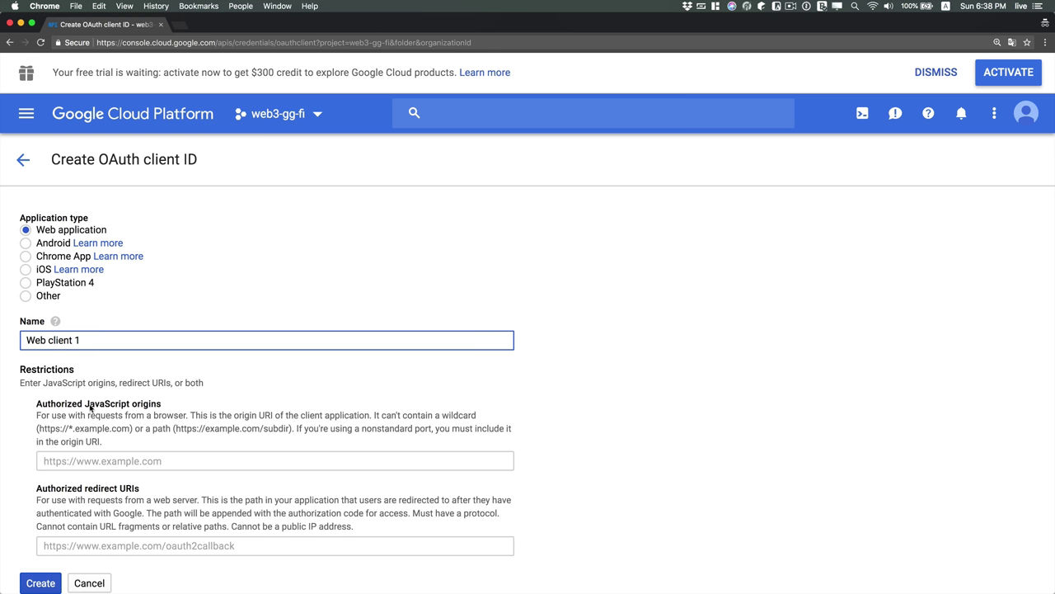
left_click(136, 461)
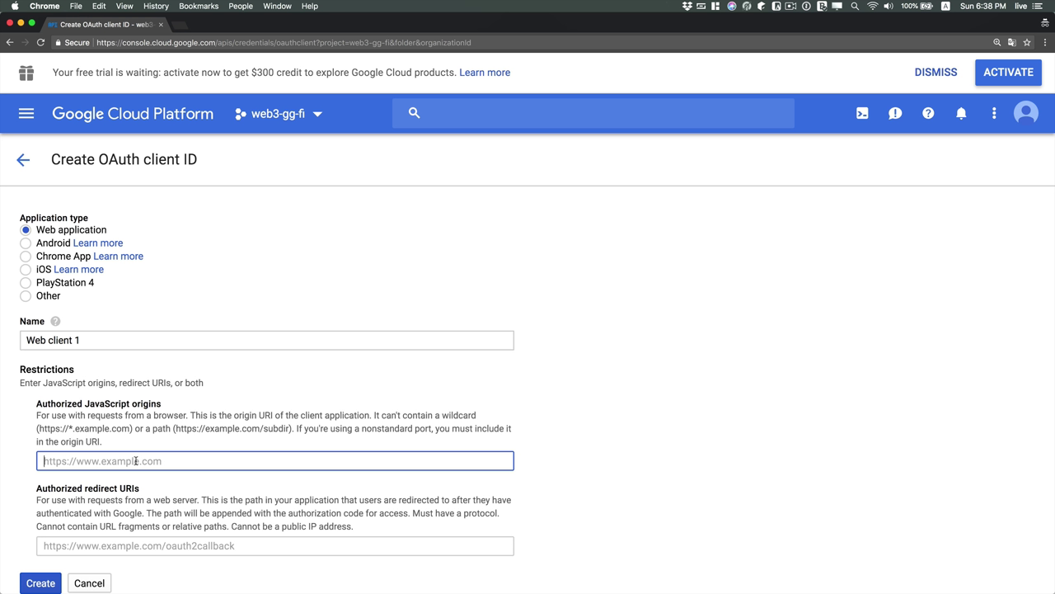
type("http://")
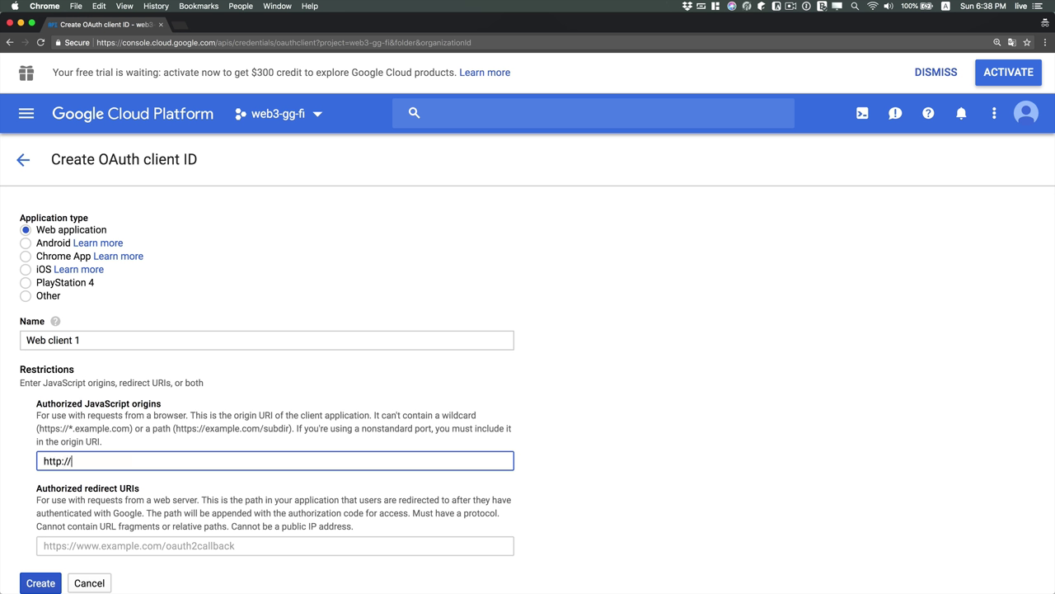
type("localhost:8000")
left_click(39, 586)
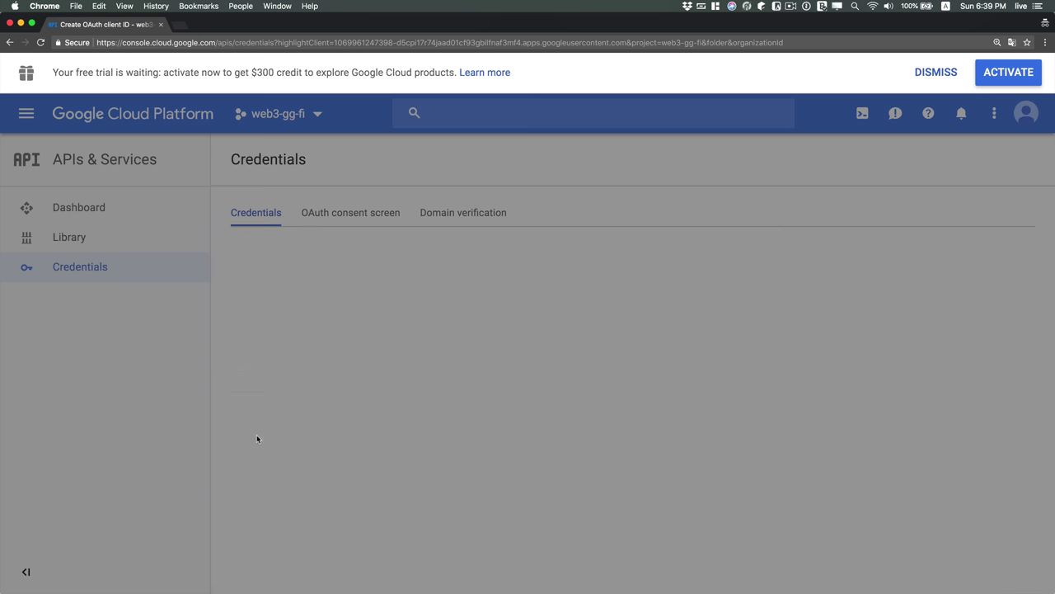
- Review the new OAuth client's ID and client secret, and close the dialog showing them
left_click(439, 312)
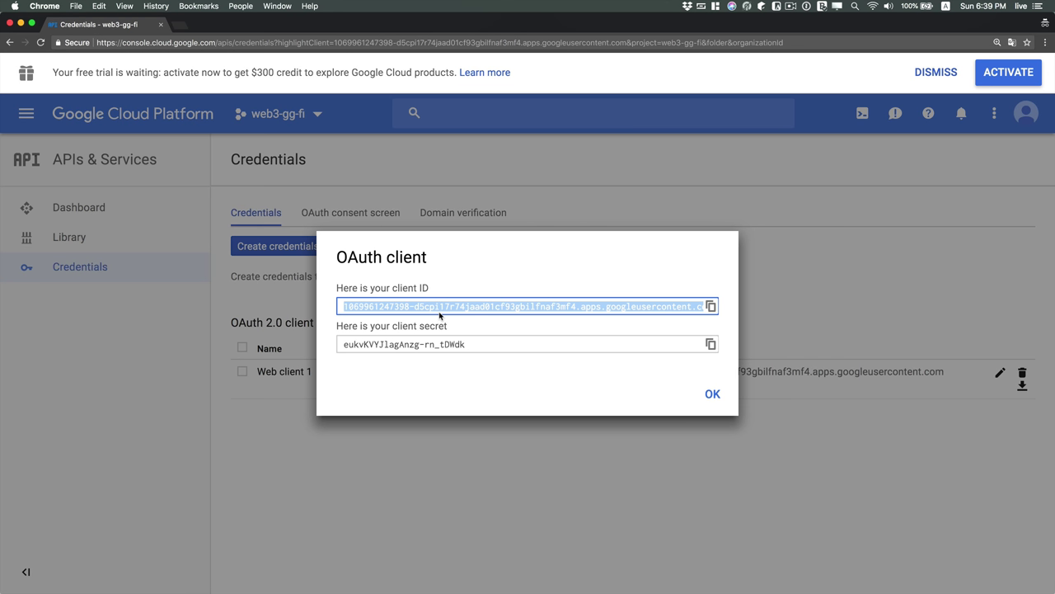
left_click(430, 347)
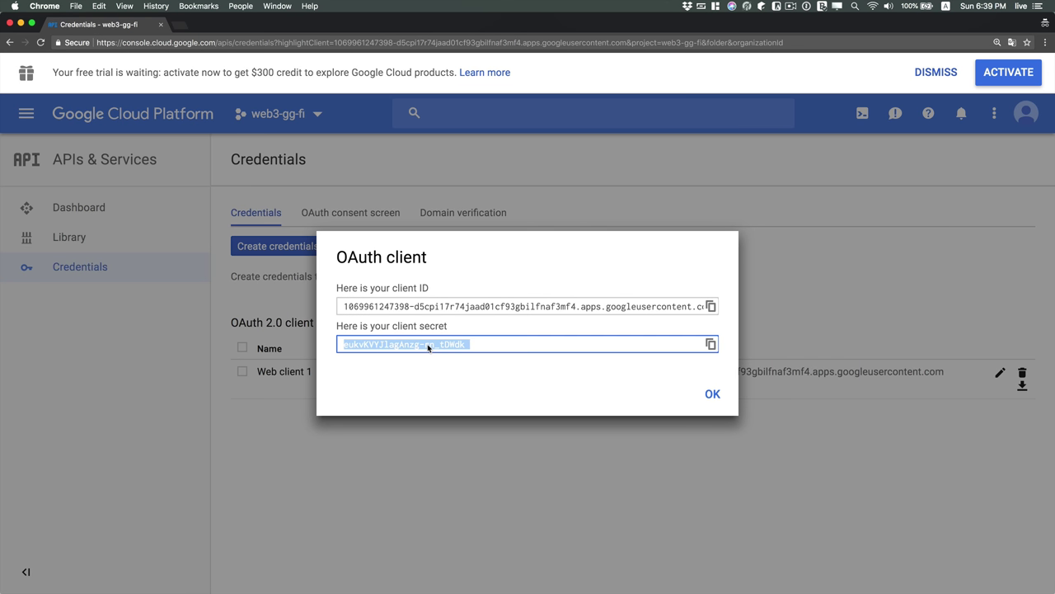
left_click(429, 359)
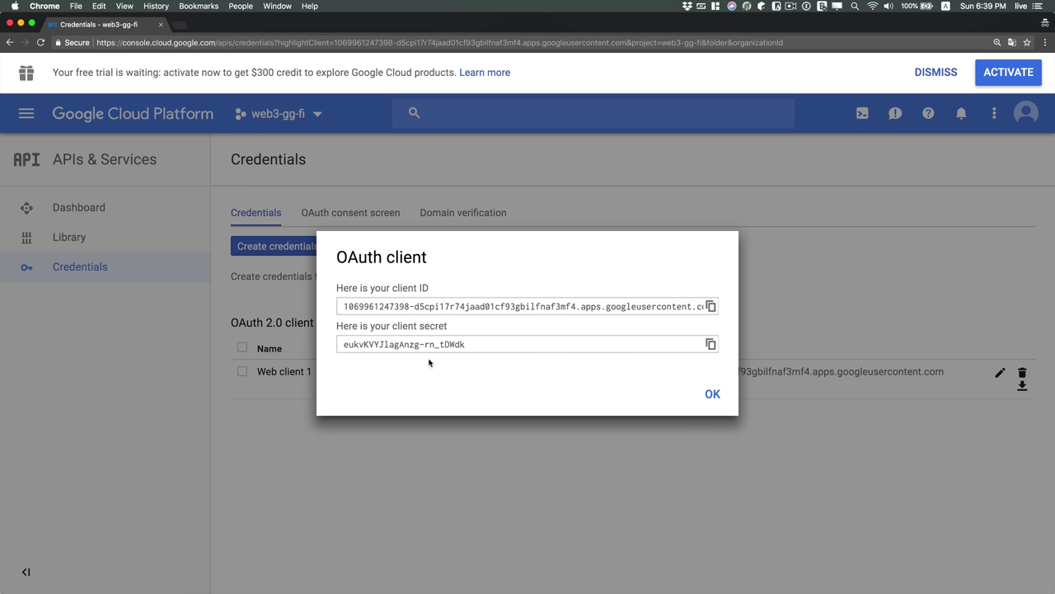
left_click(438, 343)
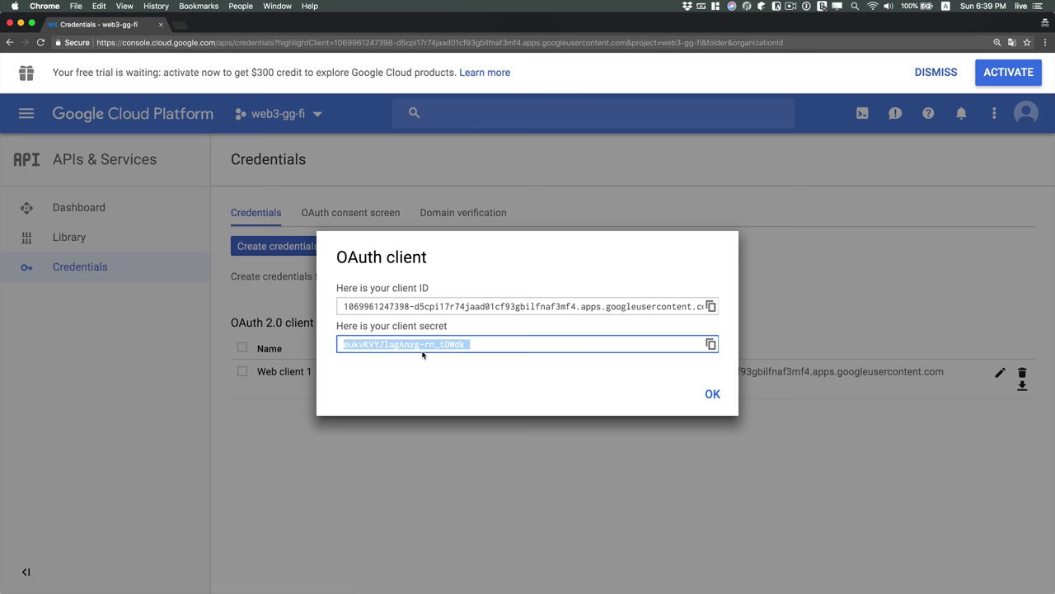
left_click(714, 396)
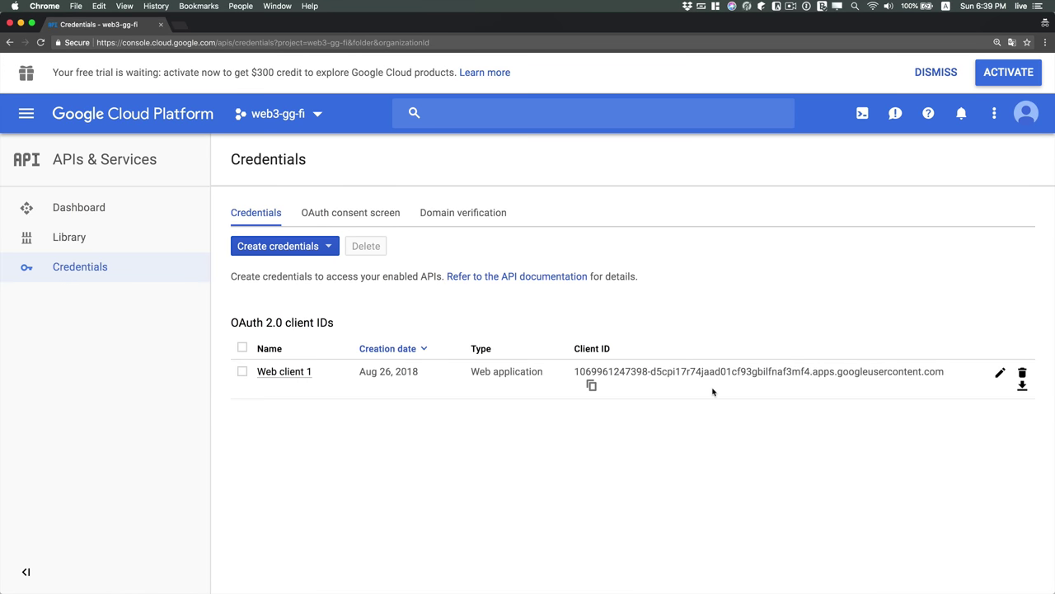